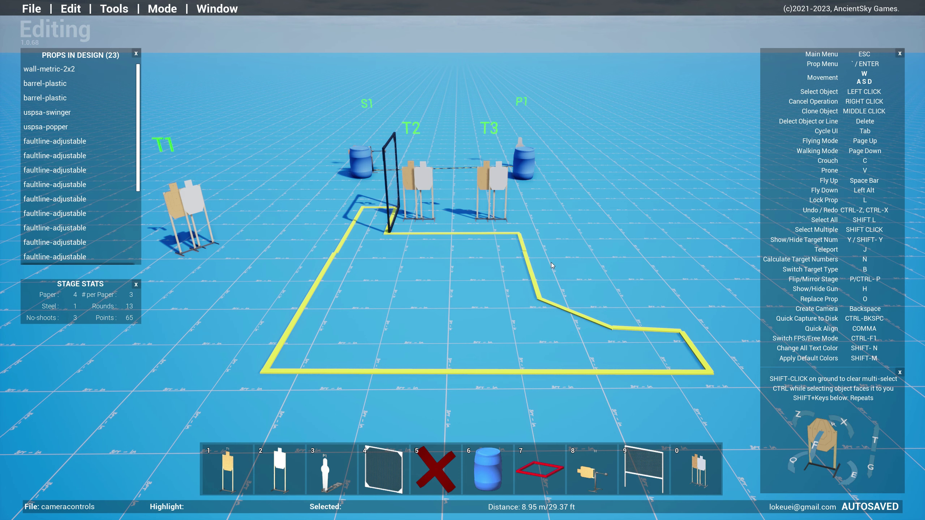
# Step: Close the login and What's New panels, then open Stage Central from the Tools menu
pyautogui.click(118, 10)
pyautogui.click(129, 41)
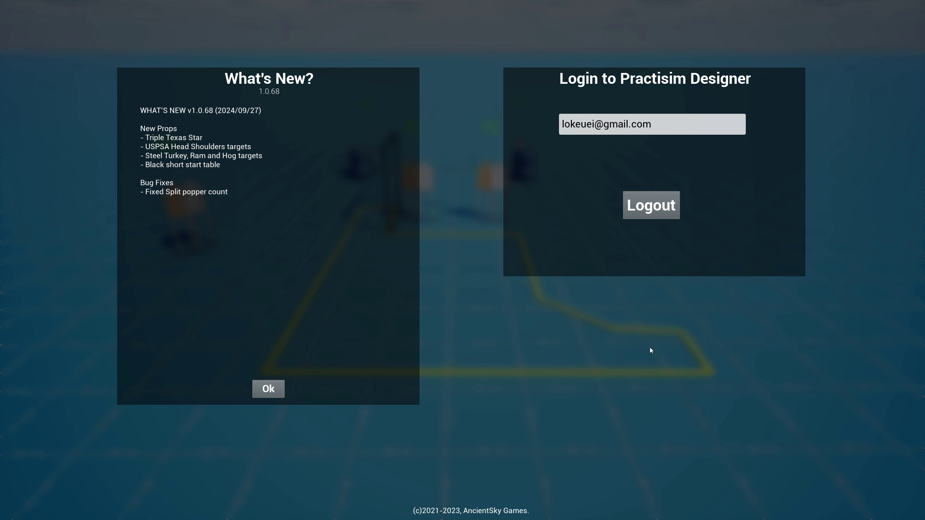
pyautogui.click(269, 389)
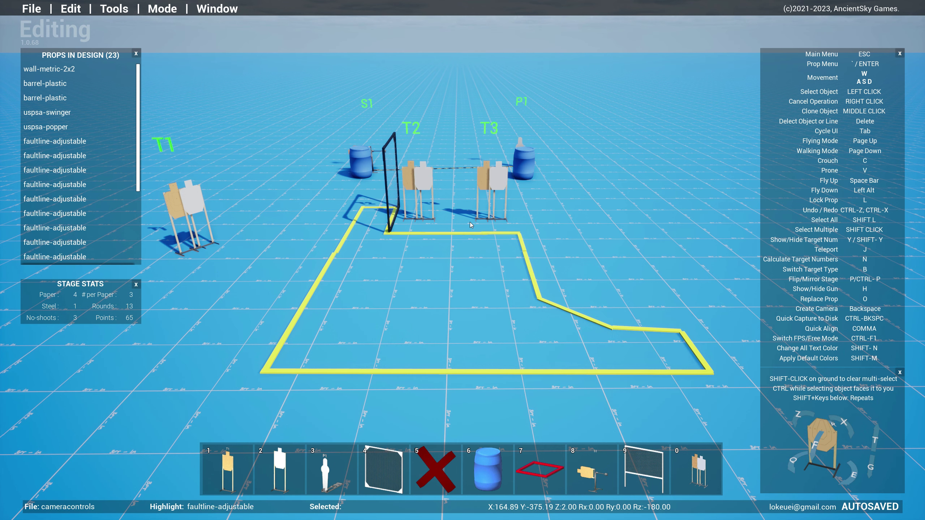
pyautogui.click(123, 9)
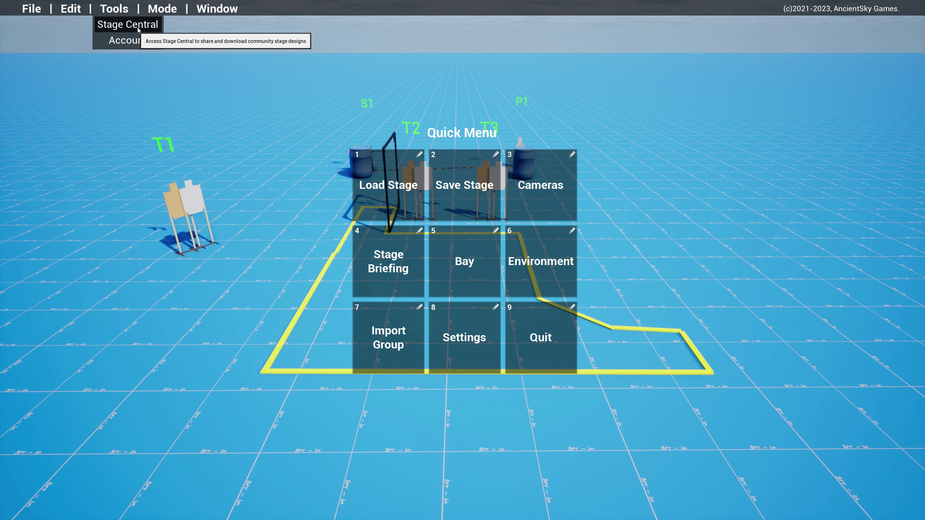
pyautogui.click(120, 25)
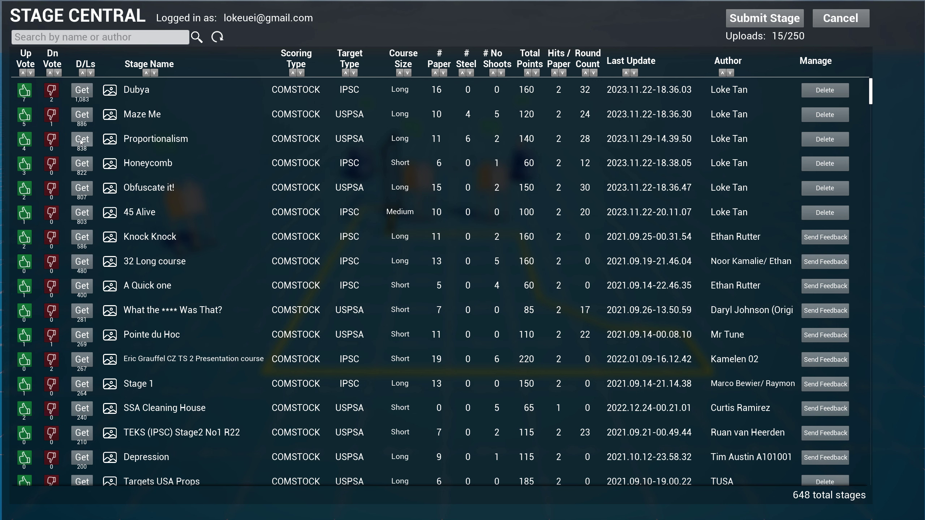
# Step: Preview several stage layouts, scroll down the list, and preview the Yer a Wizard Gary layout
pyautogui.moveTo(114, 142)
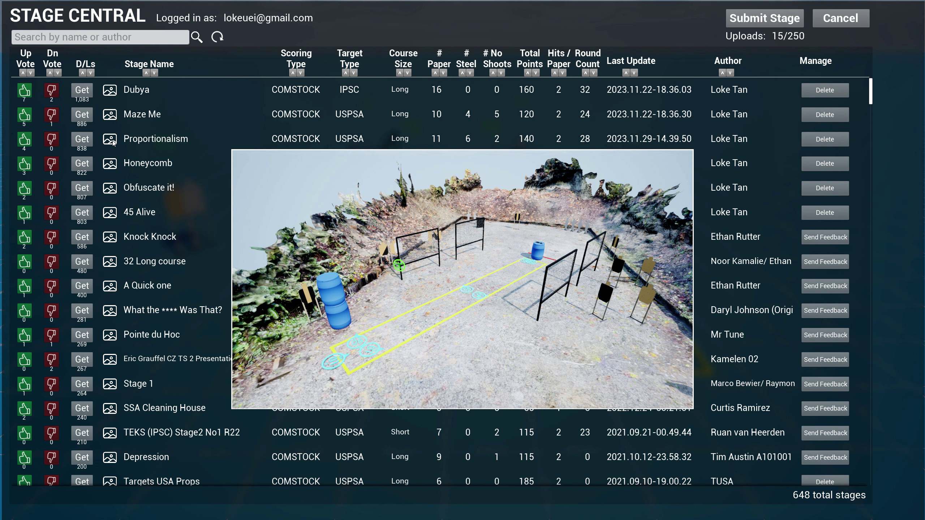
pyautogui.moveTo(114, 116)
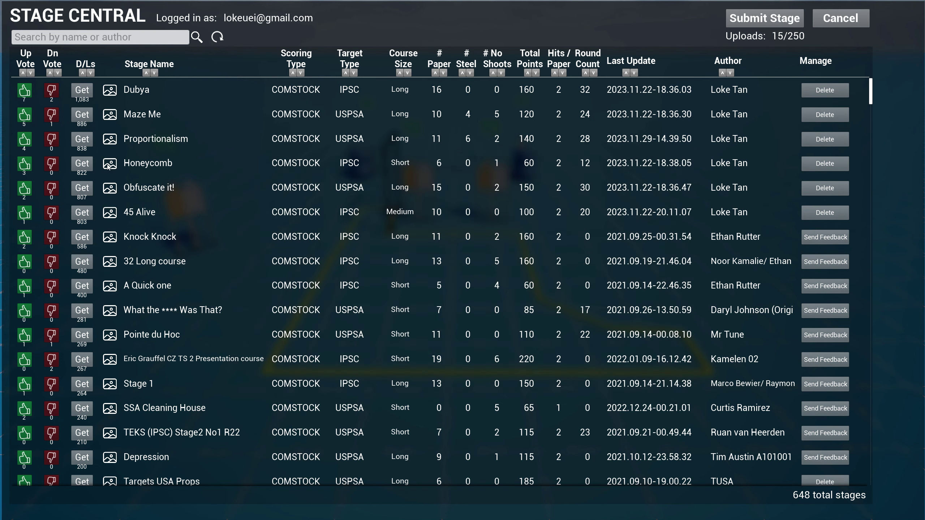
pyautogui.moveTo(108, 167)
pyautogui.moveTo(112, 190)
pyautogui.scroll(-6, 297, 253)
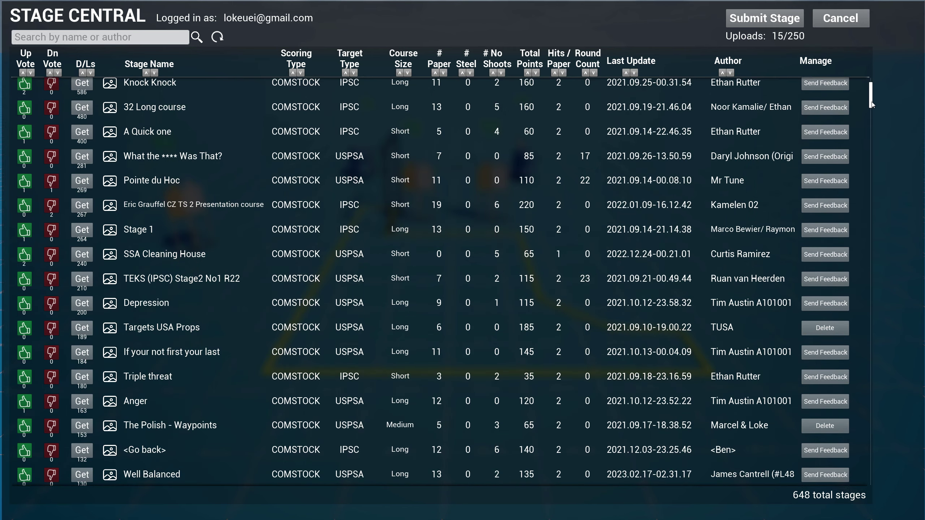
pyautogui.moveTo(871, 99); pyautogui.dragTo(878, 159)
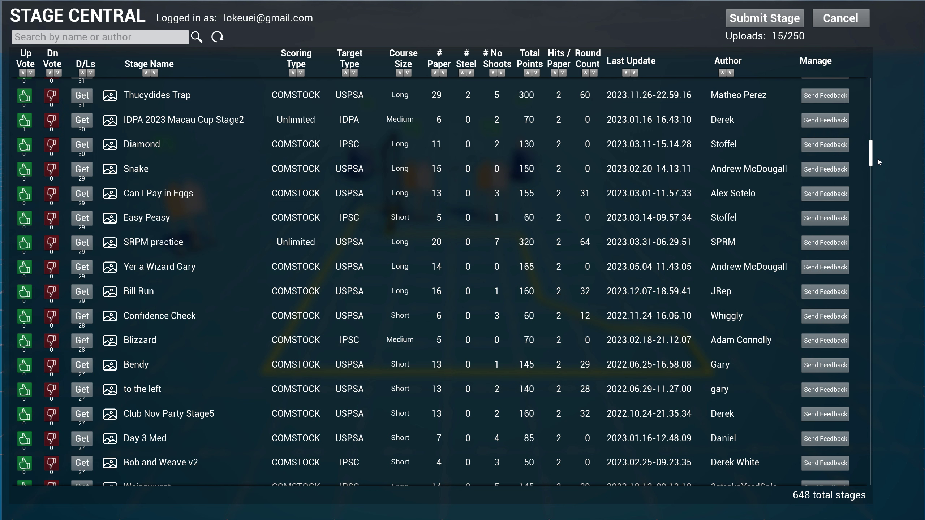
pyautogui.scroll(-1, 877, 159)
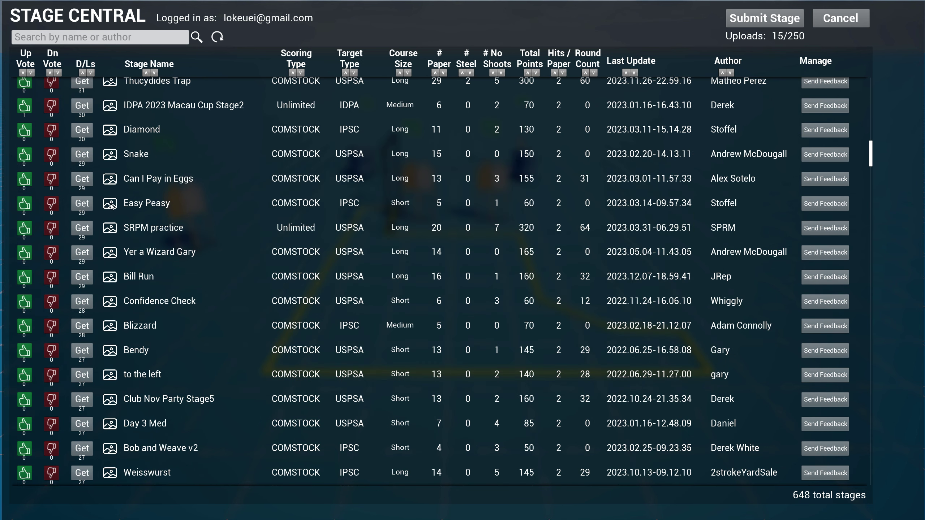
pyautogui.moveTo(111, 229)
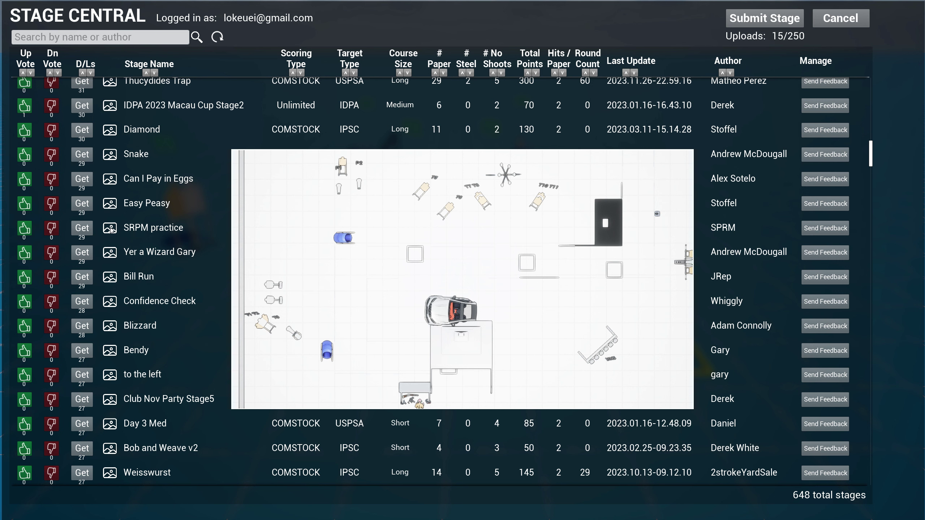
pyautogui.moveTo(112, 254)
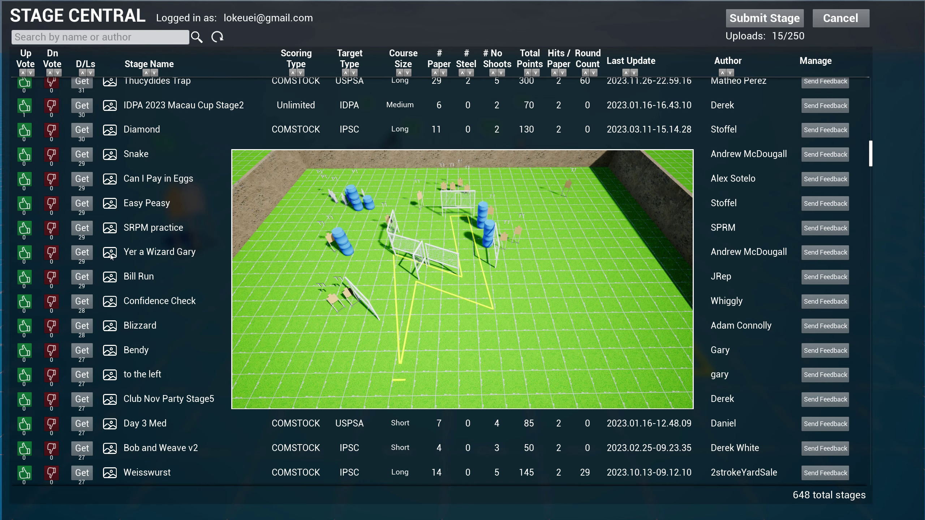
# Step: Download Yer a Wizard Gary over the current design, look around it, and start Simulation mode (F2)
pyautogui.click(87, 254)
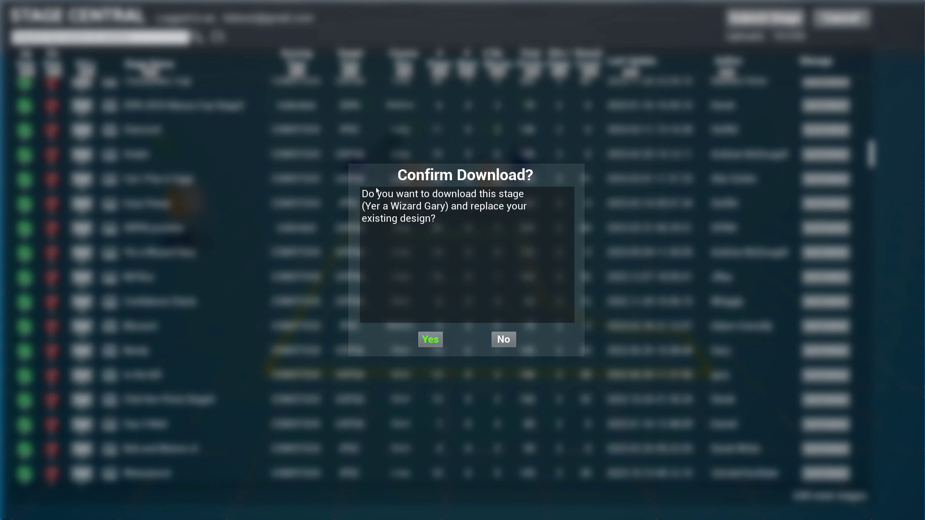
pyautogui.click(430, 340)
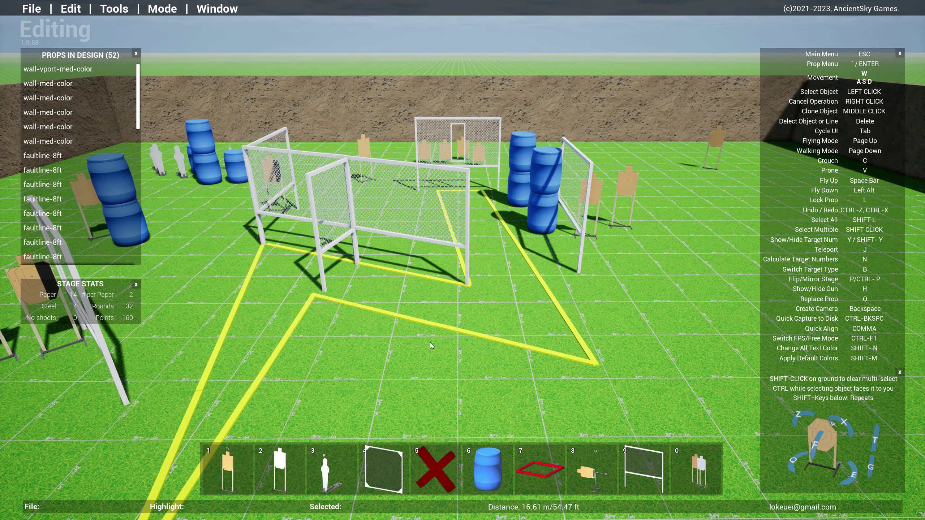
pyautogui.press('a')
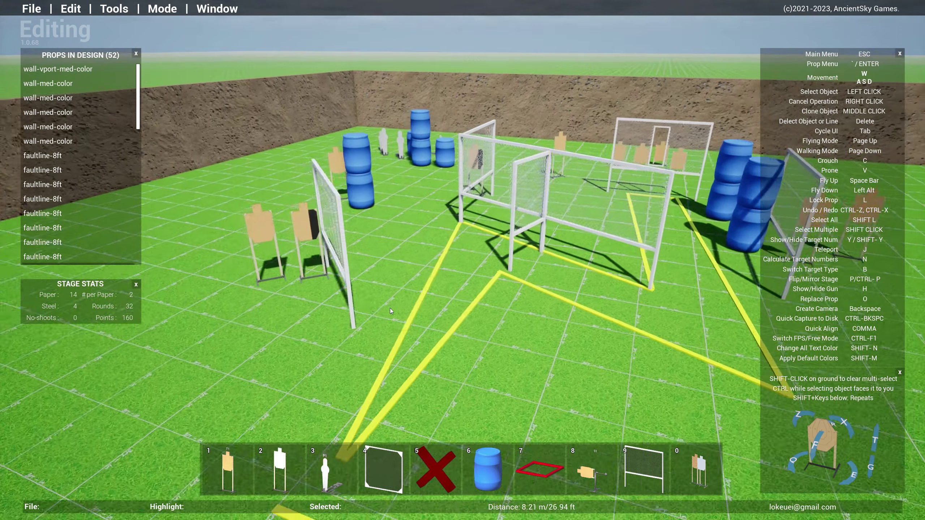
pyautogui.press('w')
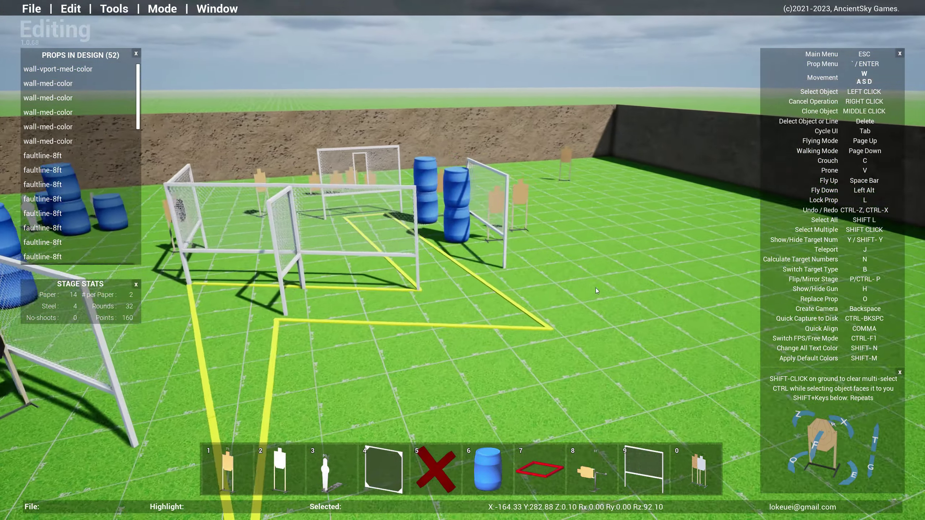
pyautogui.press('s')
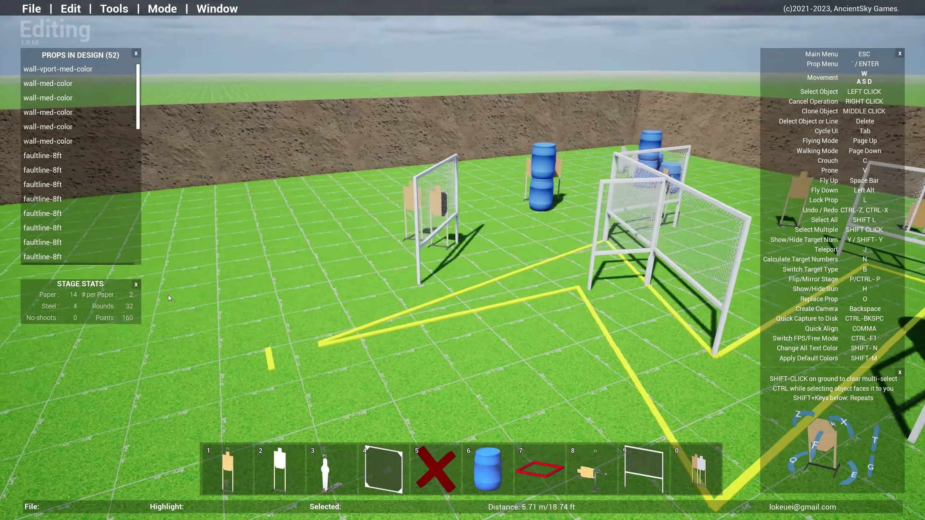
pyautogui.press('a')
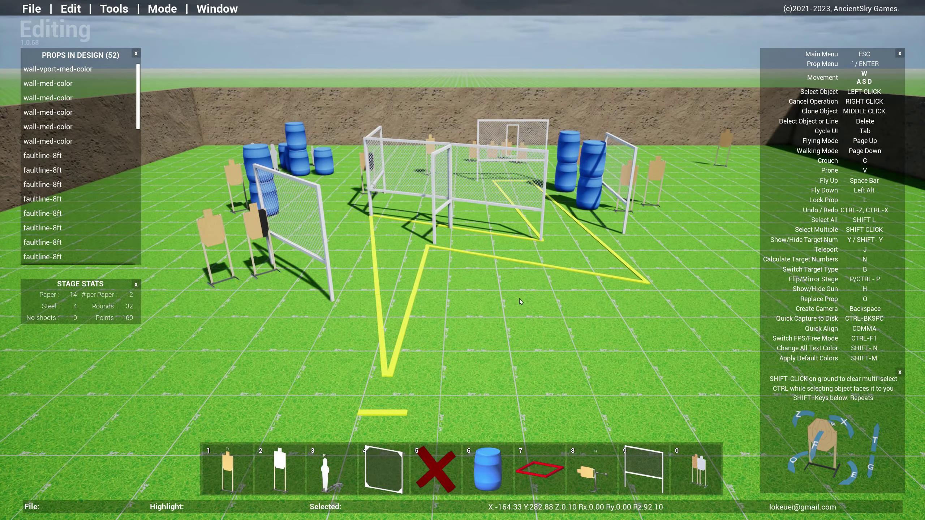
pyautogui.press('F2')
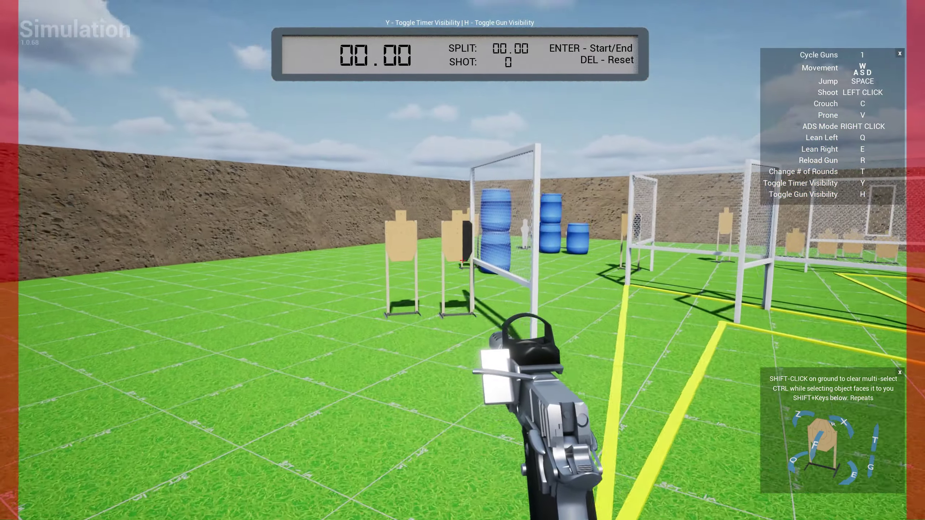
# Step: Walk forward toward the targets and barrels, then step sideways to the right
pyautogui.press('w')
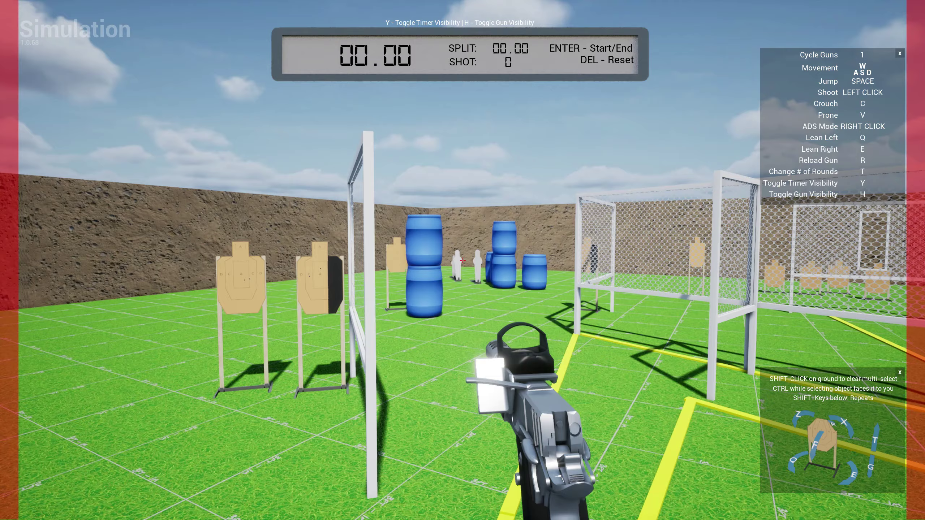
pyautogui.press('w')
pyautogui.press('w')
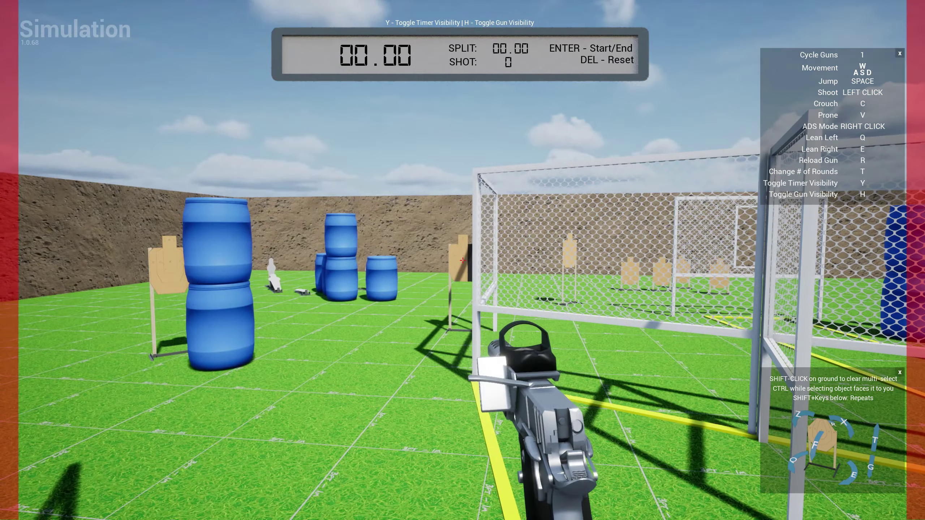
pyautogui.press('d')
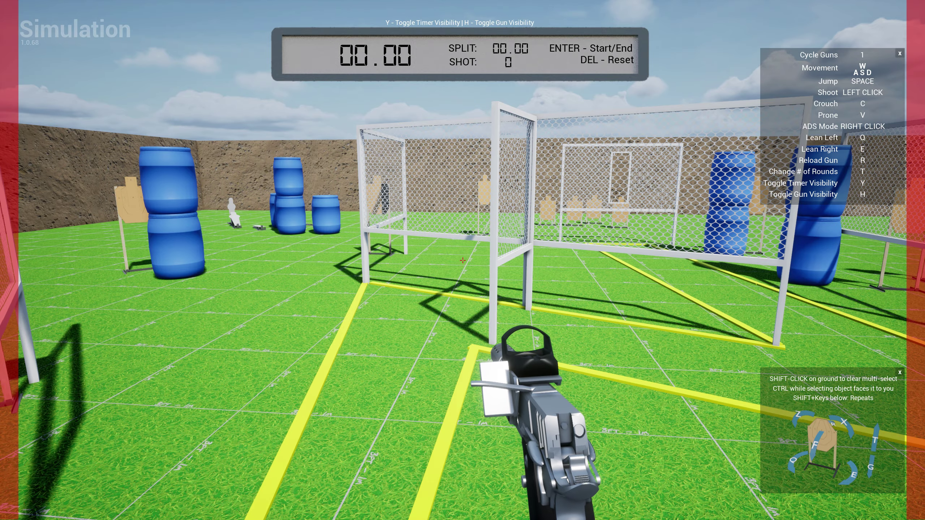
# Step: Return to Editing mode and fly the camera up and back over the course
pyautogui.press('Escape')
pyautogui.moveTo(604, 121); pyautogui.dragTo(527, 309, button='right')
pyautogui.press('s')
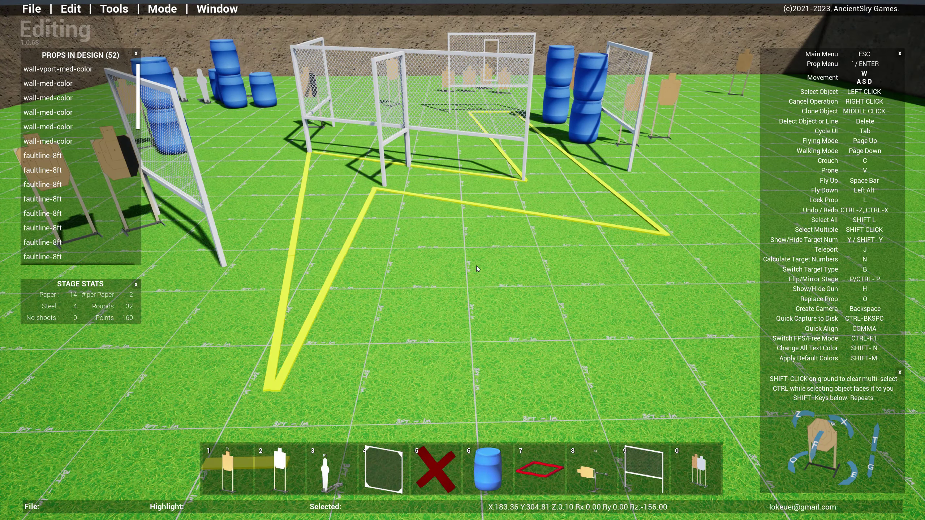
pyautogui.click(32, 9)
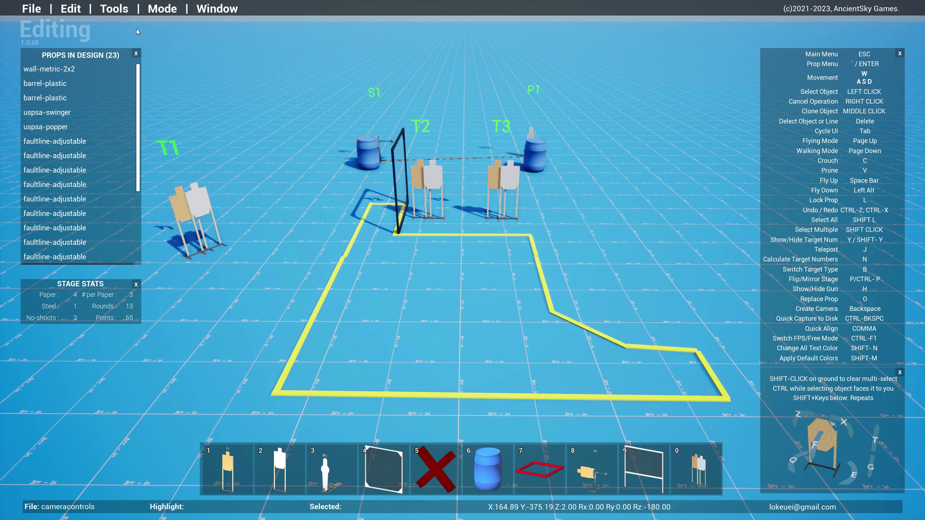
# Step: Open Stage Central and submit the For funsies stage, confirming the upload
pyautogui.click(112, 9)
pyautogui.click(124, 25)
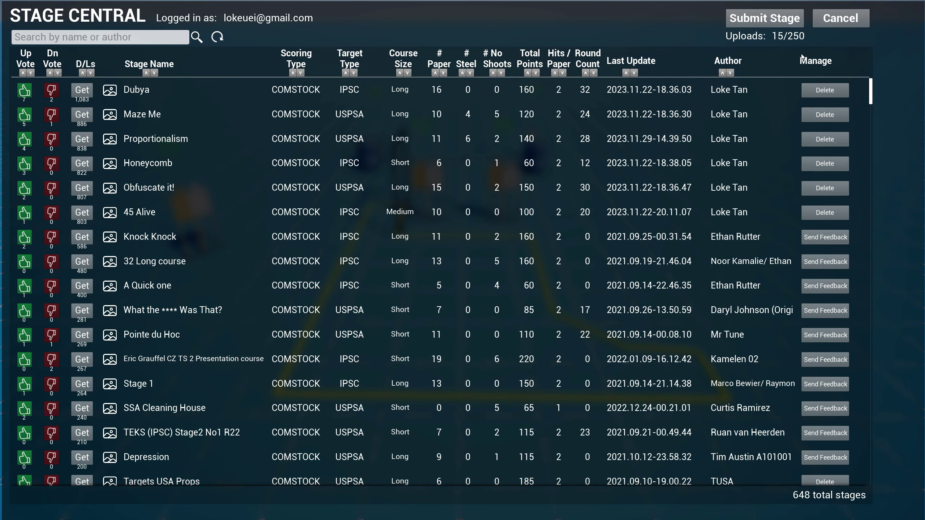
pyautogui.click(759, 18)
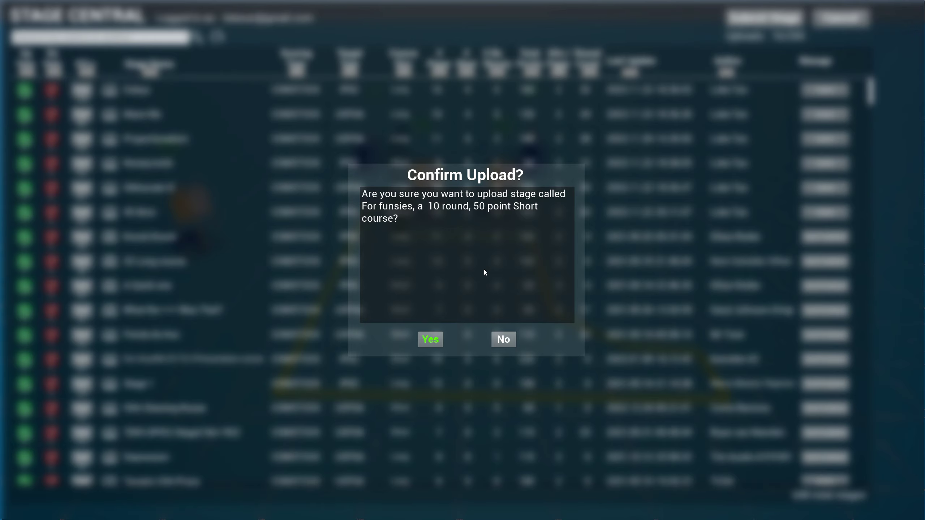
pyautogui.click(429, 340)
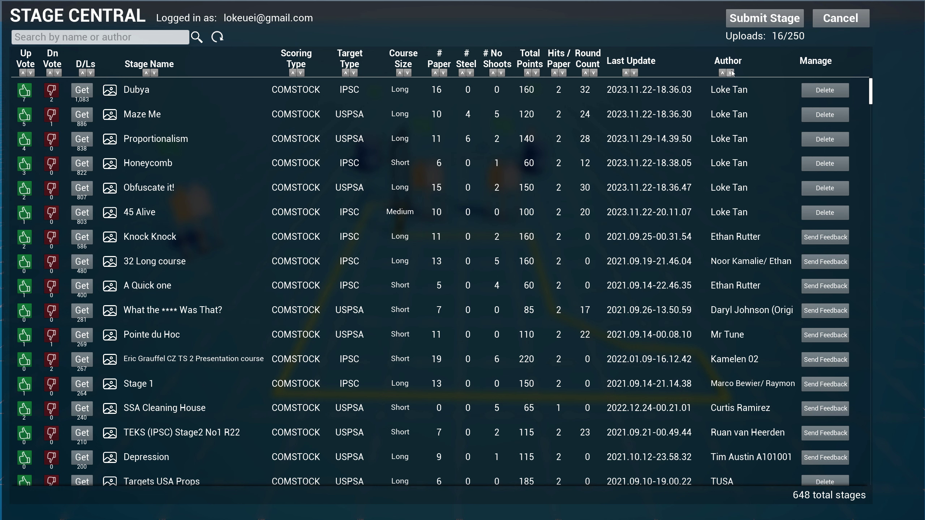
# Step: Sort Stage Central by Last Update, newest first, so For funsies tops the list
pyautogui.click(635, 73)
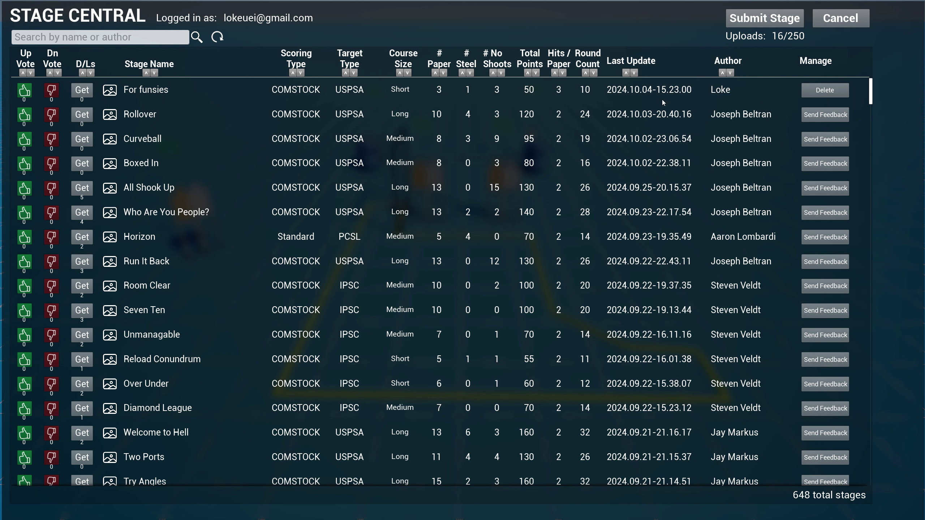
pyautogui.moveTo(111, 92)
# Step: Delete the For funsies stage and confirm, leaving 15/250 uploads
pyautogui.click(825, 90)
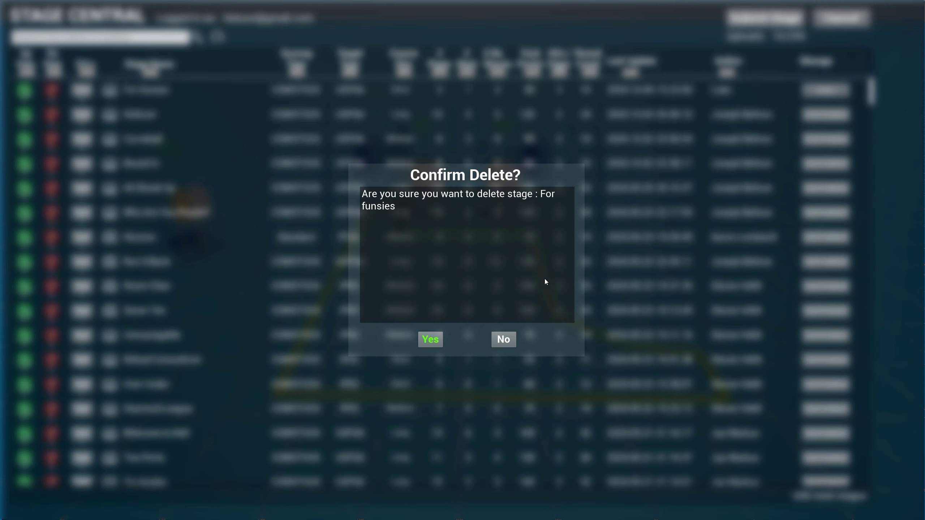
pyautogui.click(430, 340)
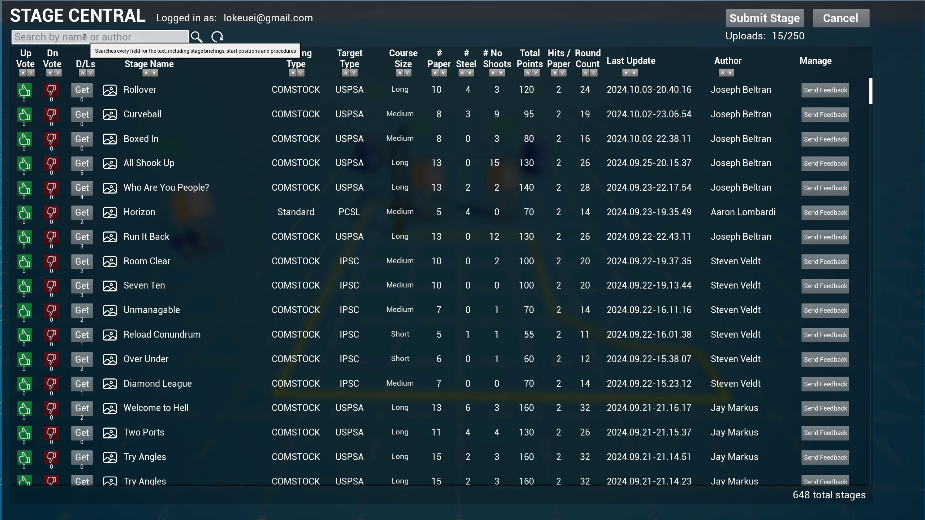
pyautogui.write('loke')
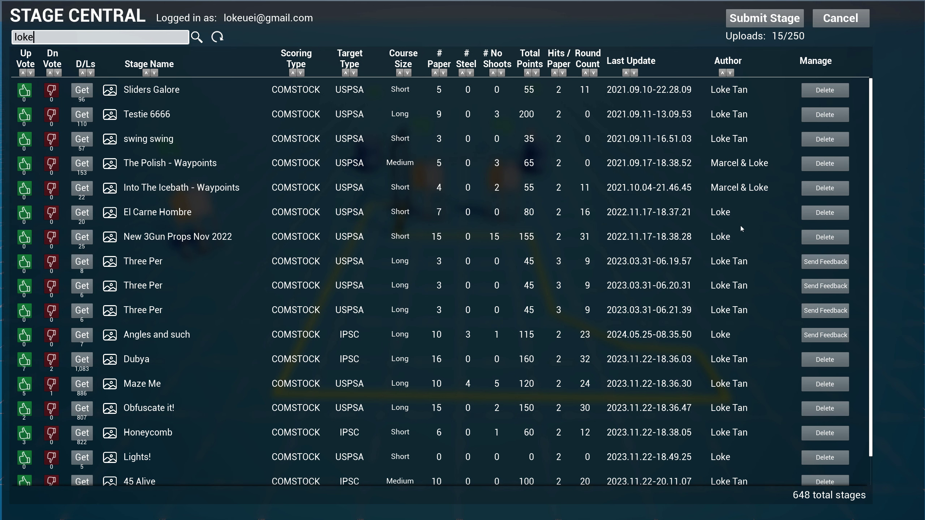
pyautogui.scroll(-1, 745, 345)
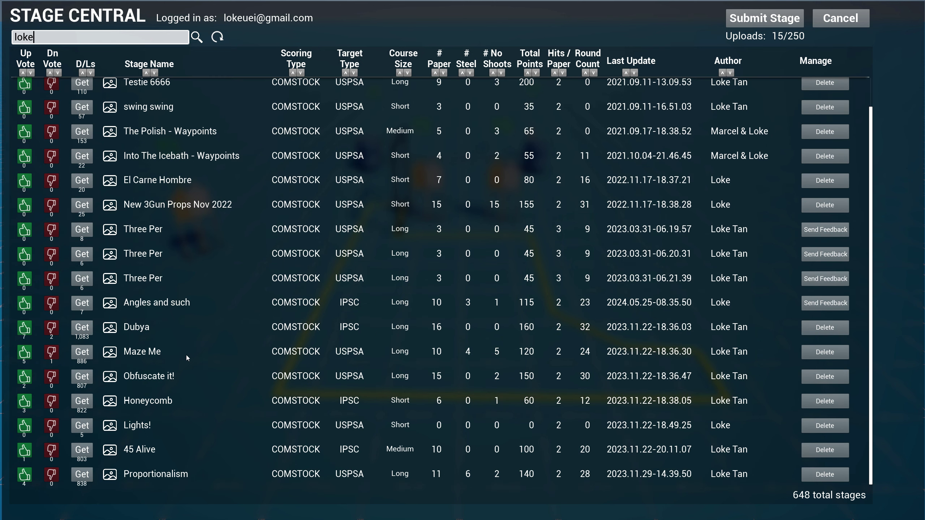
pyautogui.scroll(1, 187, 355)
pyautogui.doubleClick(13, 36)
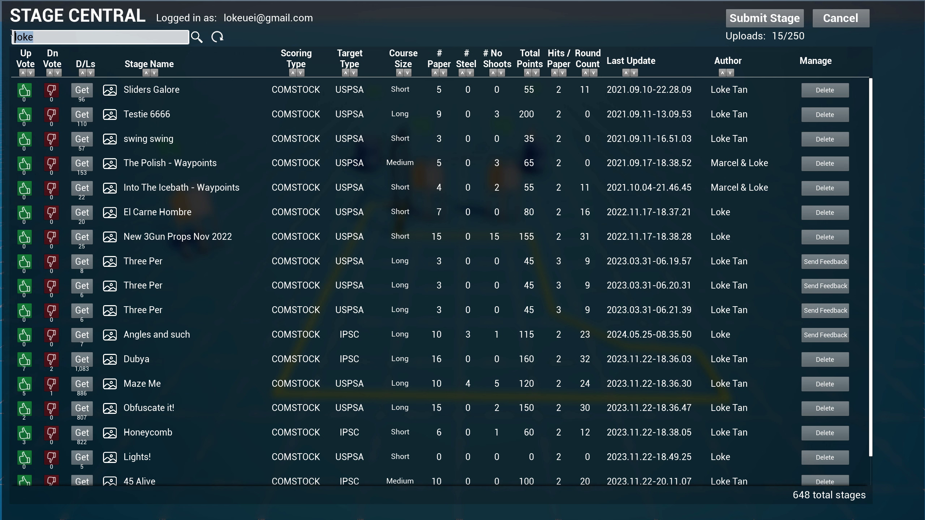
pyautogui.write('ipsc')
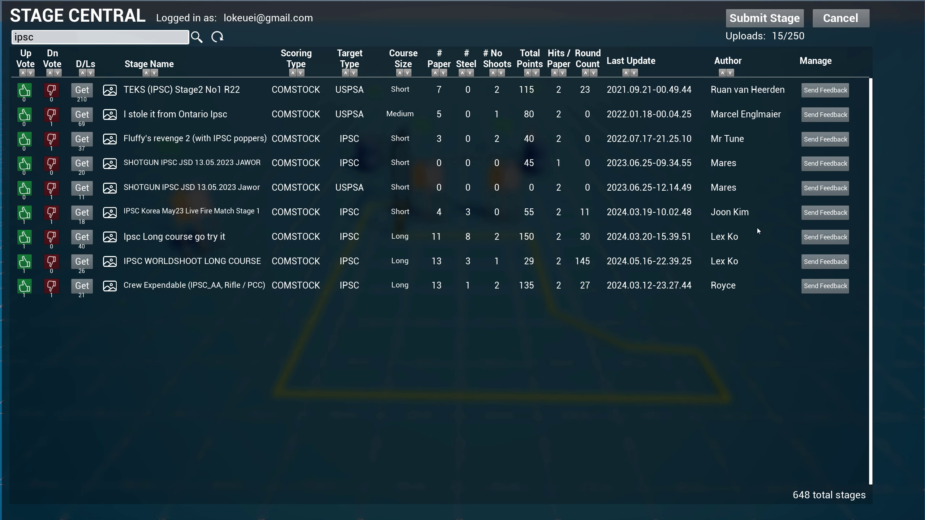
pyautogui.click(217, 36)
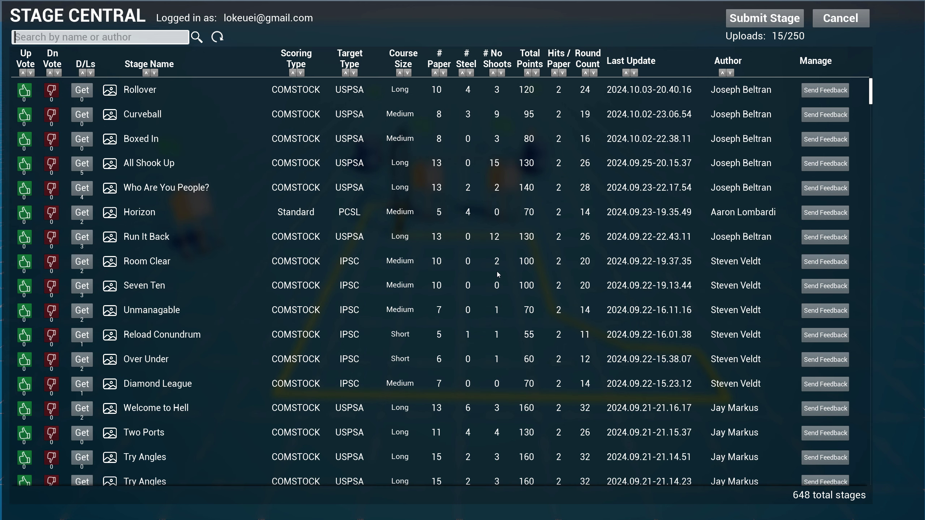
# Step: Sort the stages by Target Type, descending then ascending, scanning the list each time
pyautogui.click(355, 73)
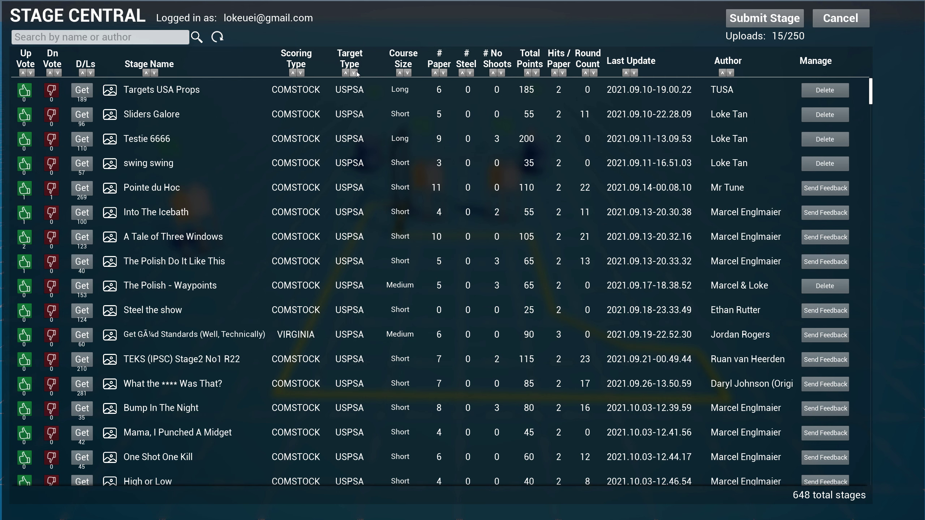
pyautogui.scroll(-10, 397, 269)
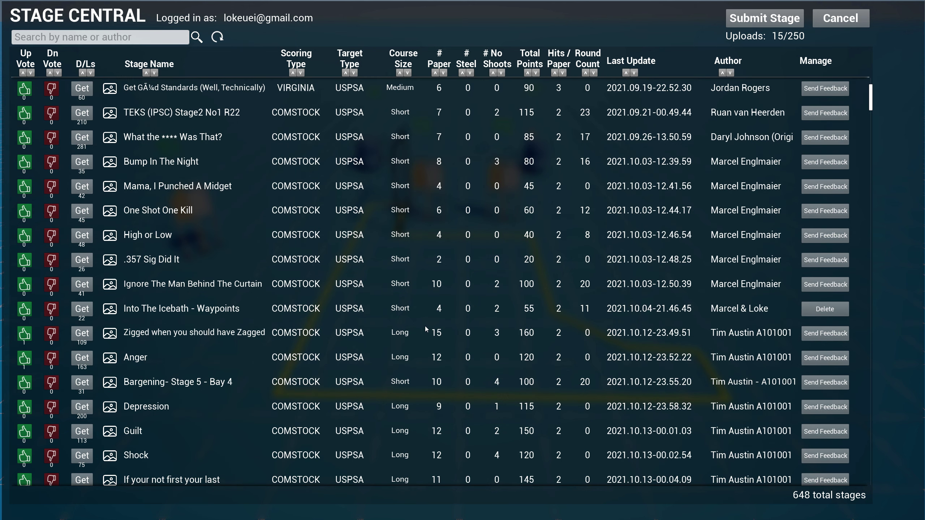
pyautogui.click(346, 73)
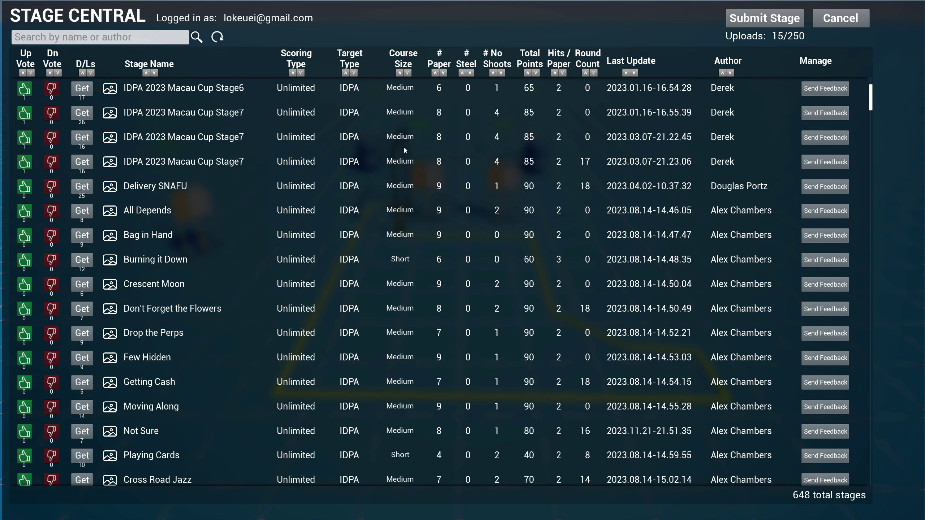
pyautogui.scroll(8, 404, 148)
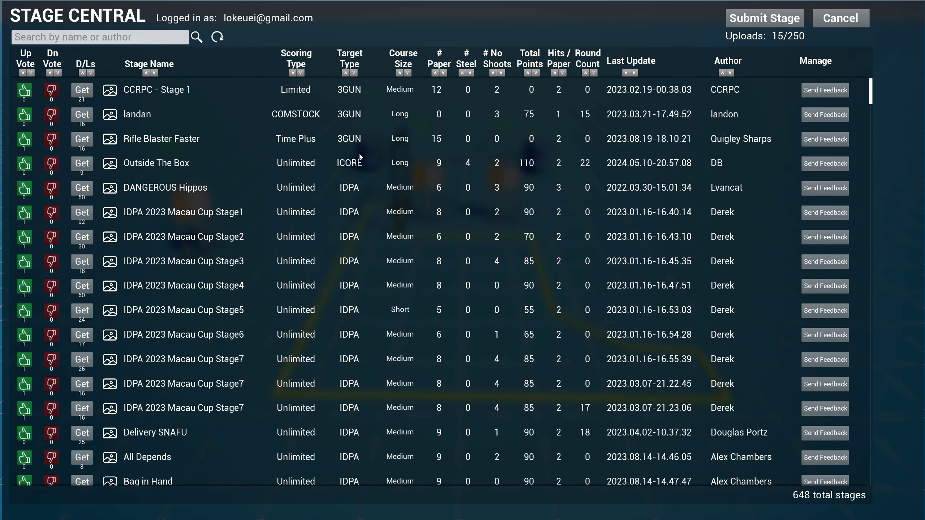
pyautogui.scroll(-12, 379, 364)
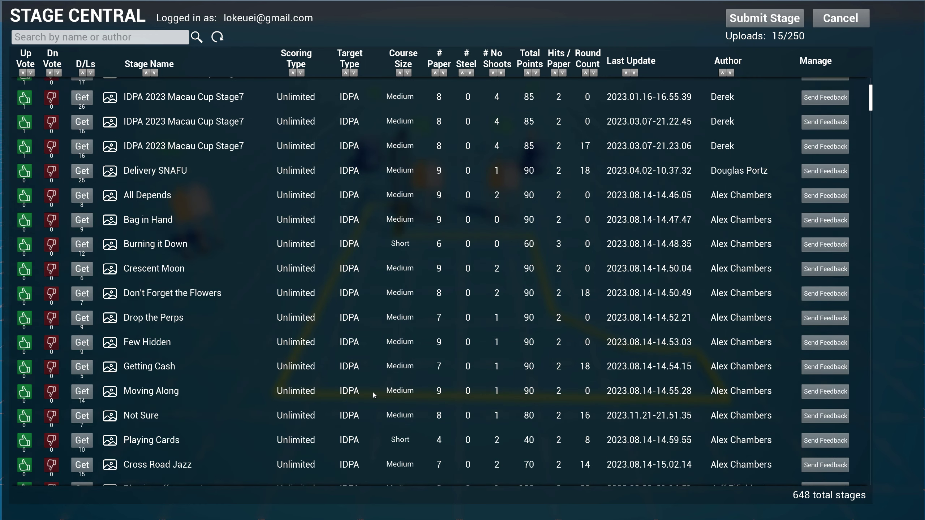
pyautogui.scroll(6, 424, 232)
pyautogui.scroll(6, 424, 232)
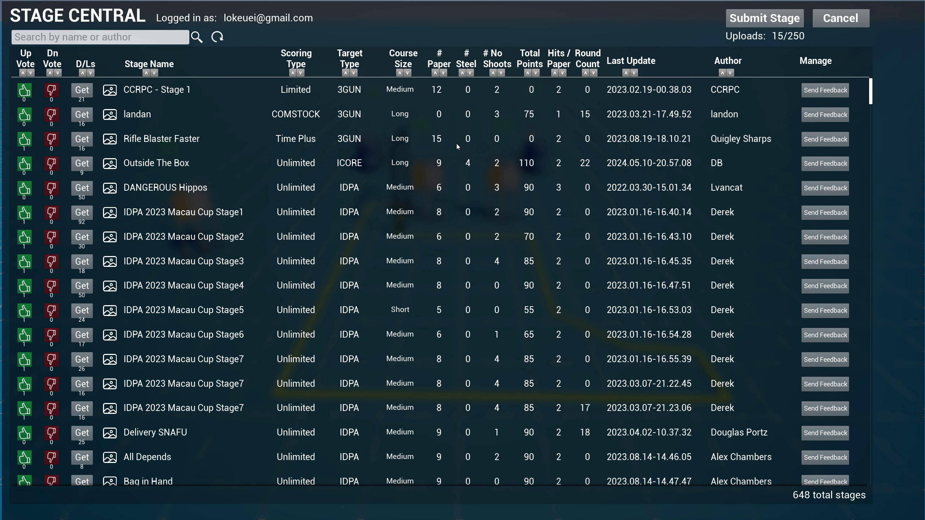
# Step: Sort by Course Size descending and browse down to the Long COMSTOCK stages
pyautogui.click(408, 73)
pyautogui.scroll(-10, 461, 258)
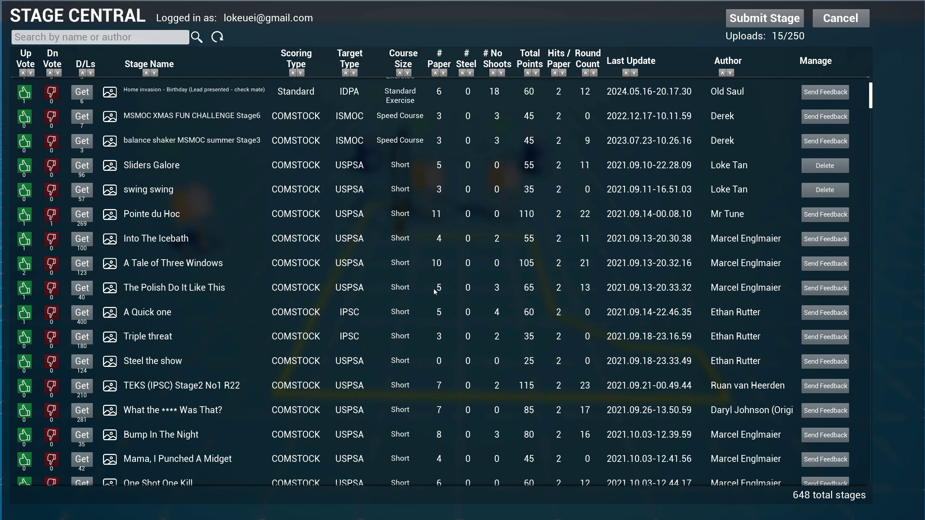
pyautogui.scroll(2, 397, 85)
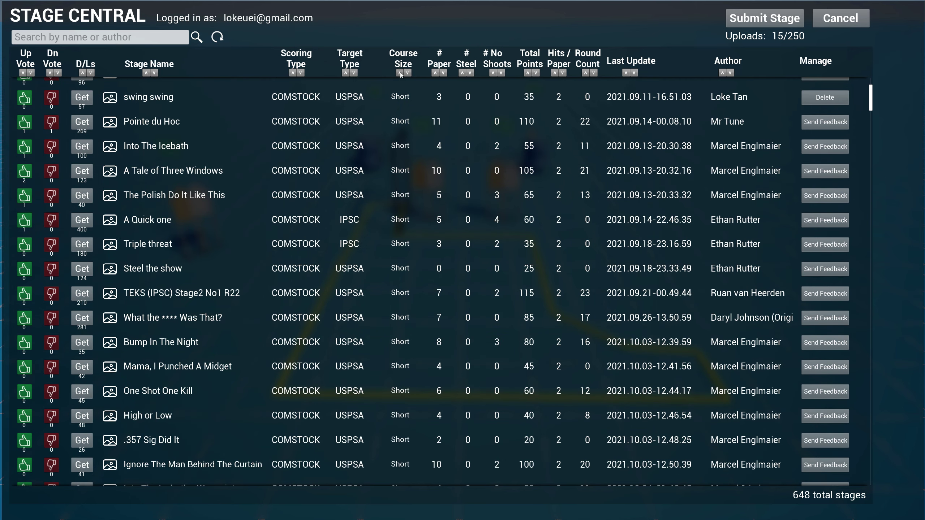
pyautogui.scroll(-15, 529, 226)
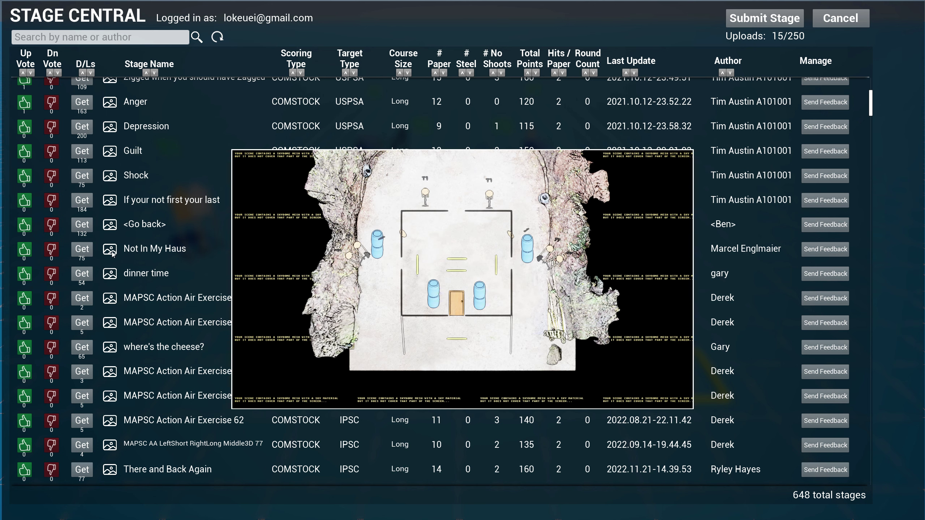
pyautogui.moveTo(105, 283)
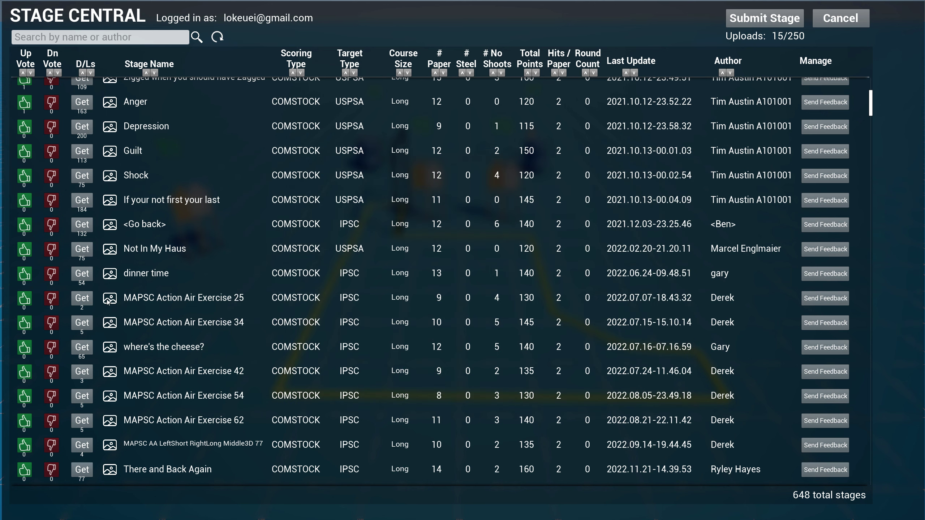
pyautogui.moveTo(107, 301)
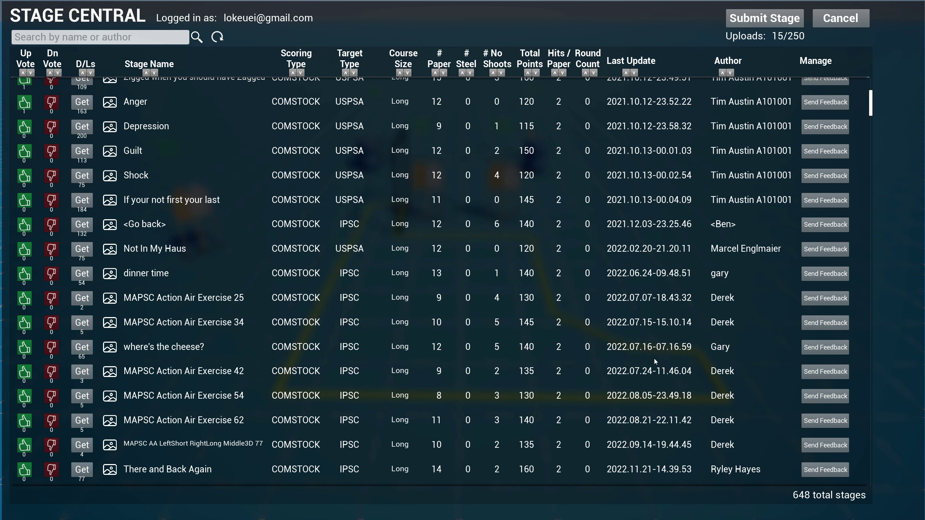